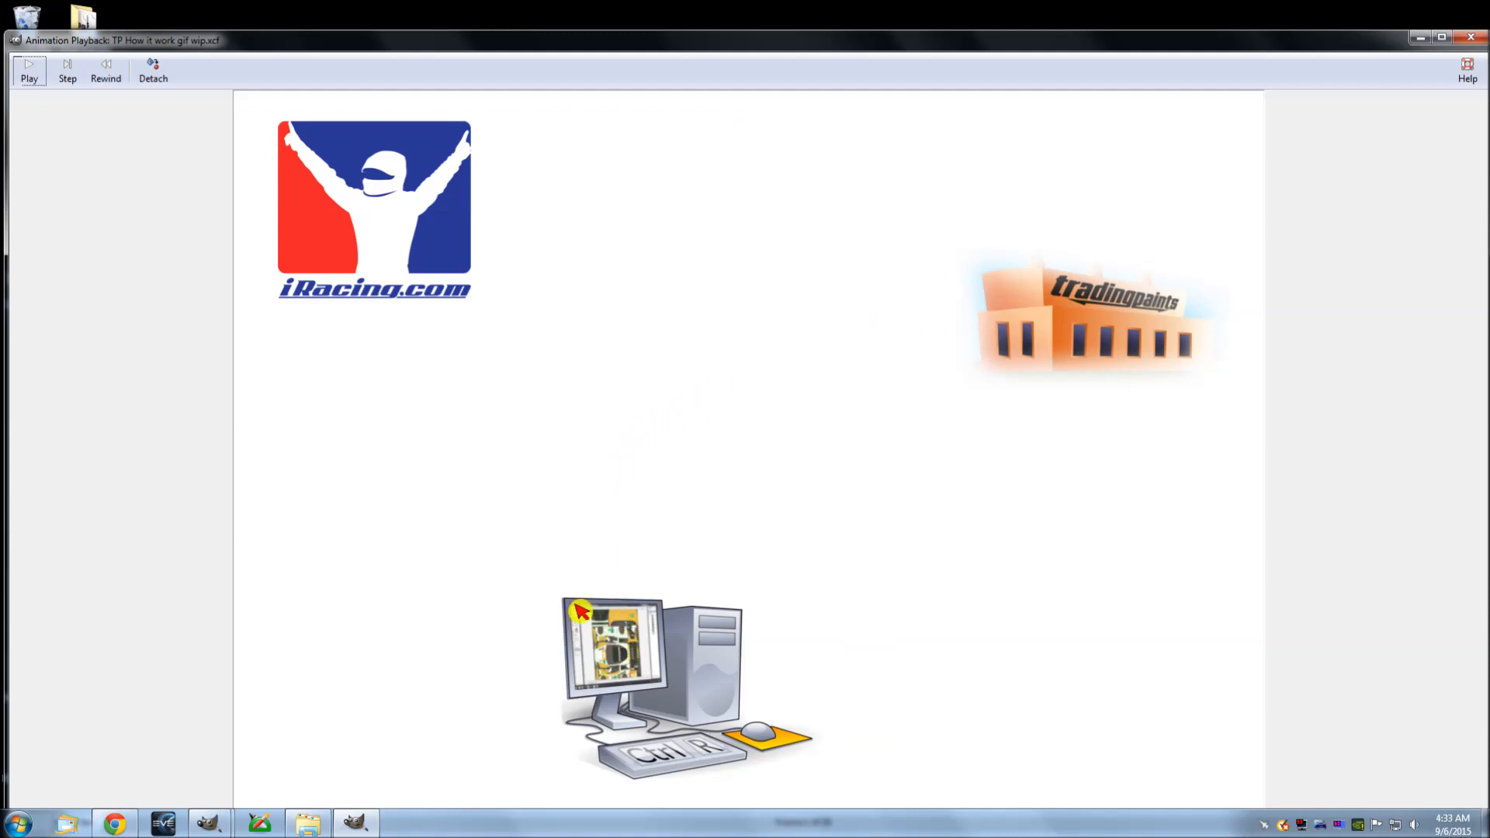
{"action": "left_click", "coordinate": [27, 75]}
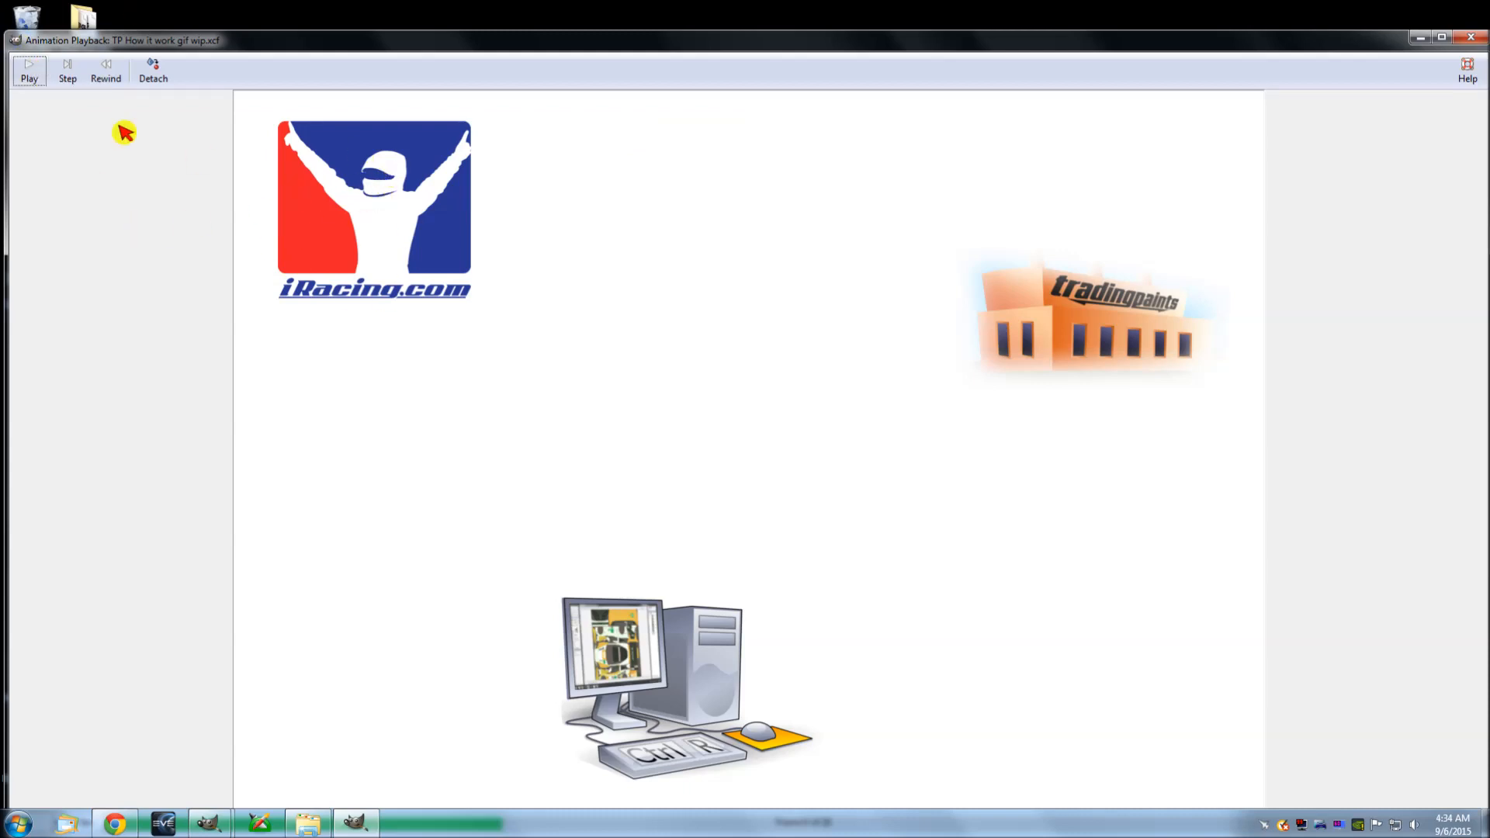
{"action": "left_click", "coordinate": [29, 78]}
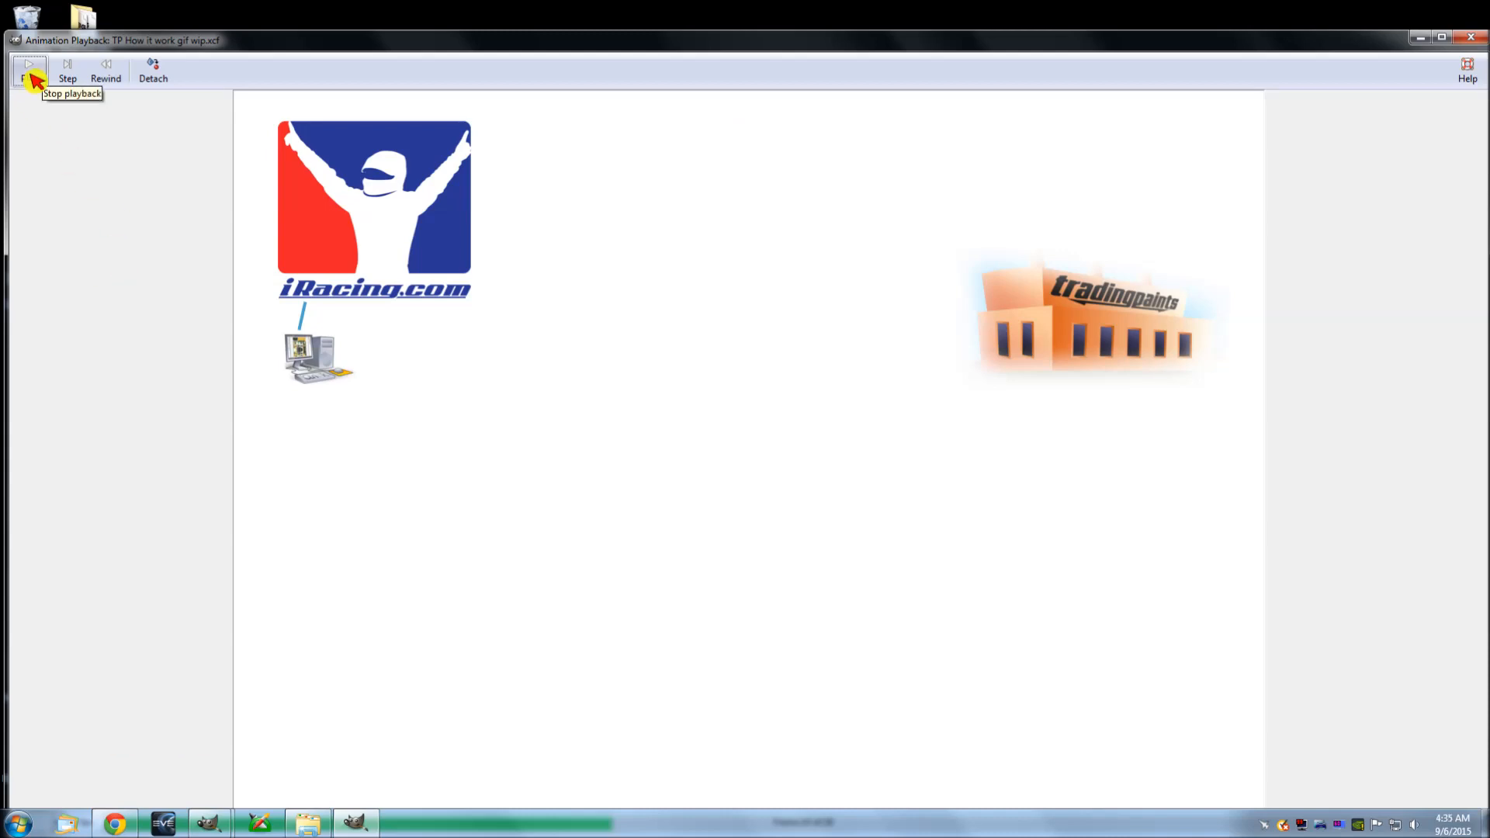
Step: Stop playback once the small computer is linked beneath the iRacing logo
{"action": "left_click", "coordinate": [34, 78]}
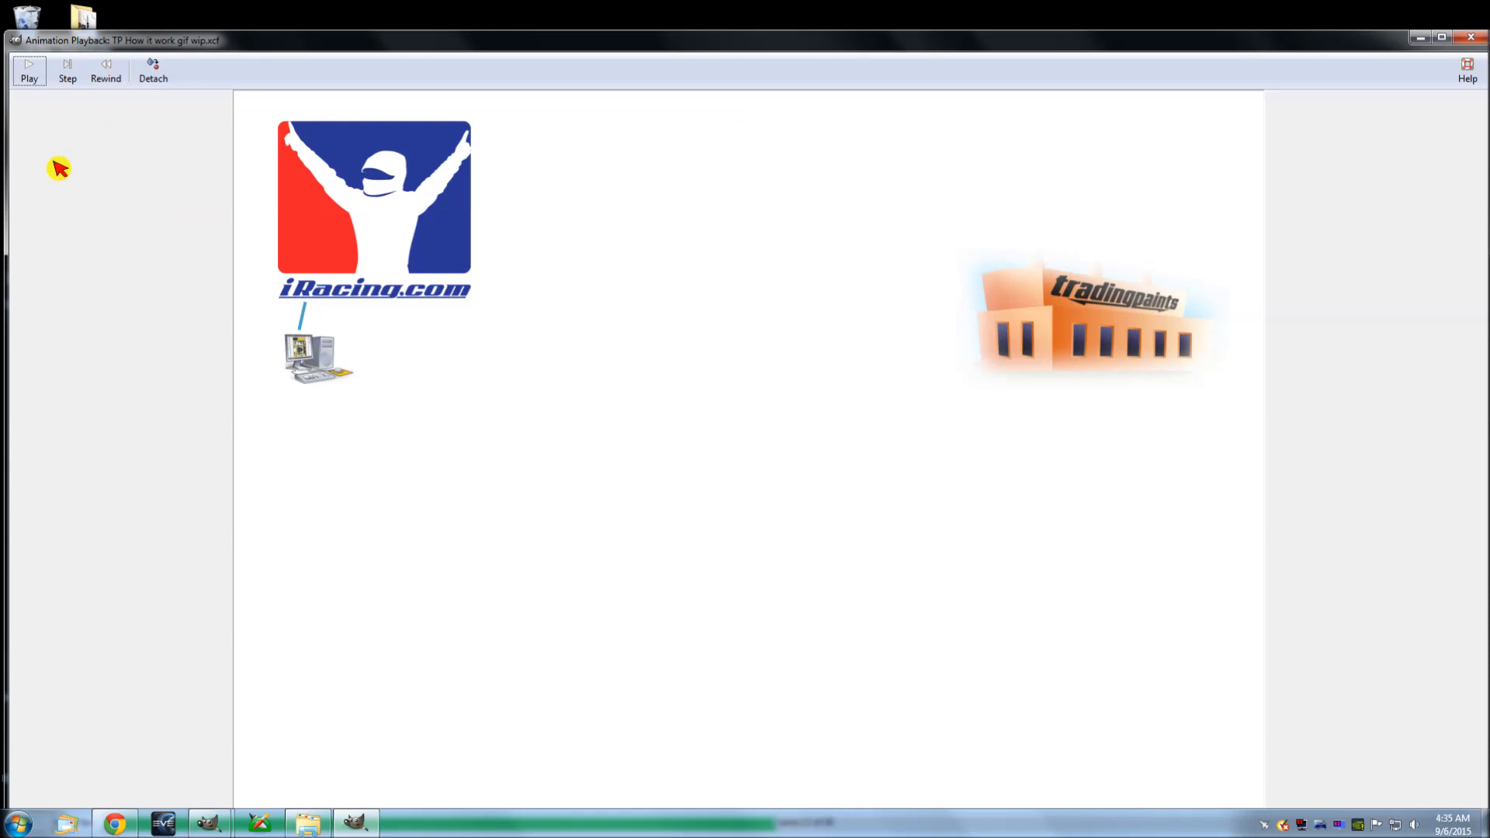
Step: Resume playback so the four remaining computers link to the iRacing logo
{"action": "left_click", "coordinate": [30, 77]}
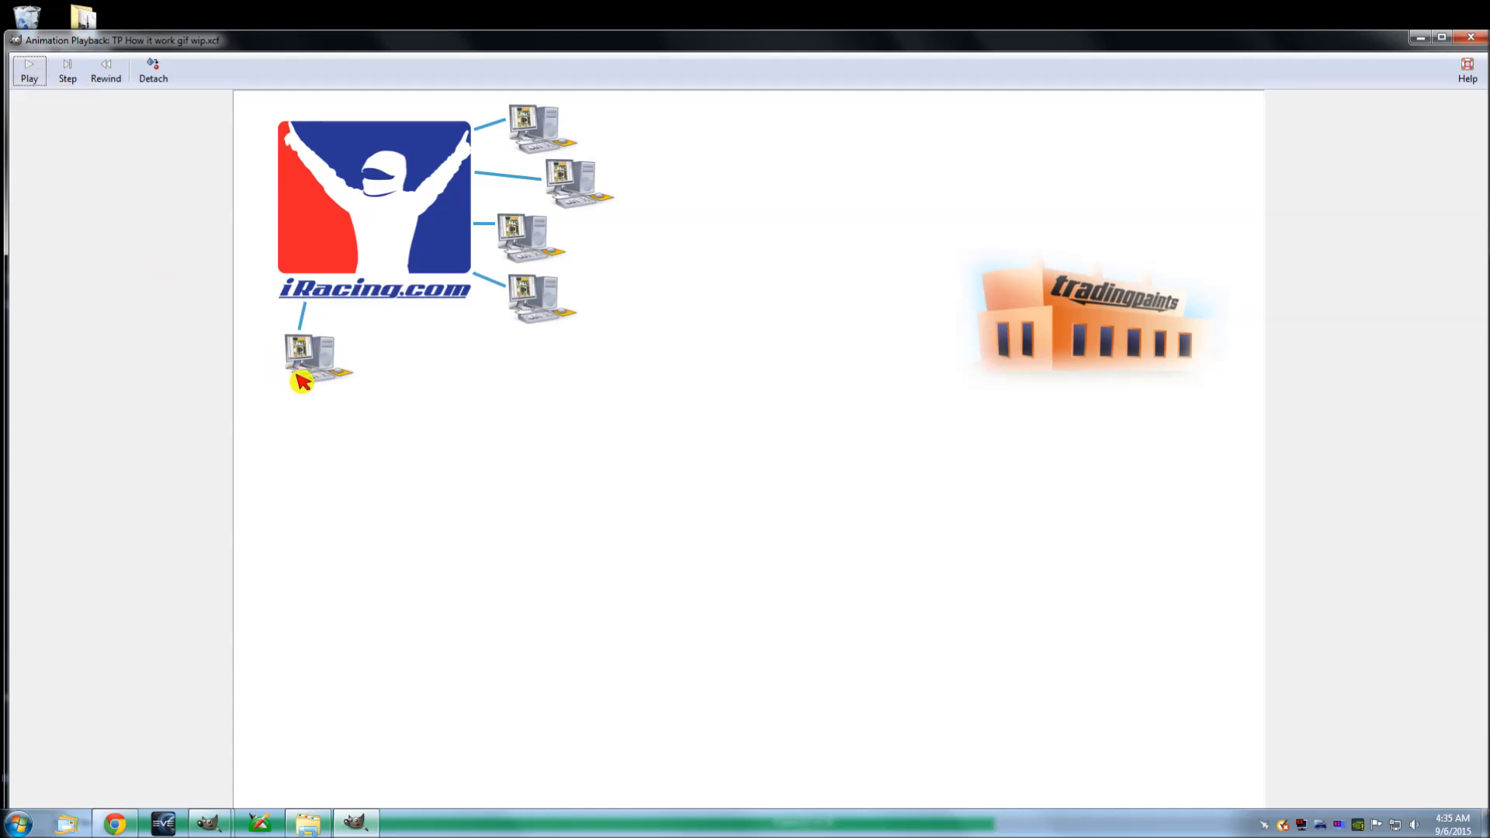
Step: Play the remainder of the animation through the final diagram frame
{"action": "left_click", "coordinate": [30, 72]}
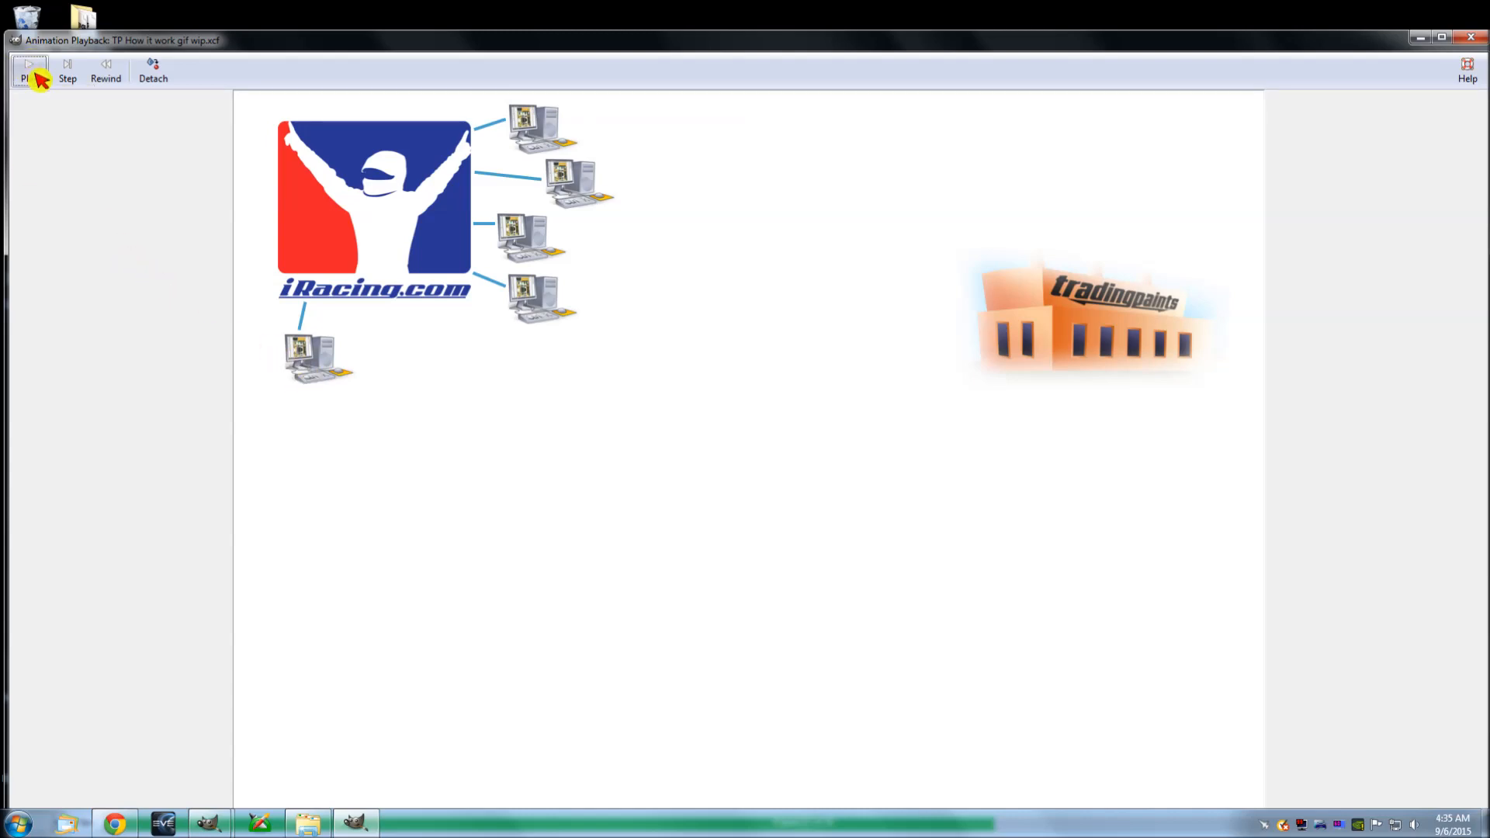